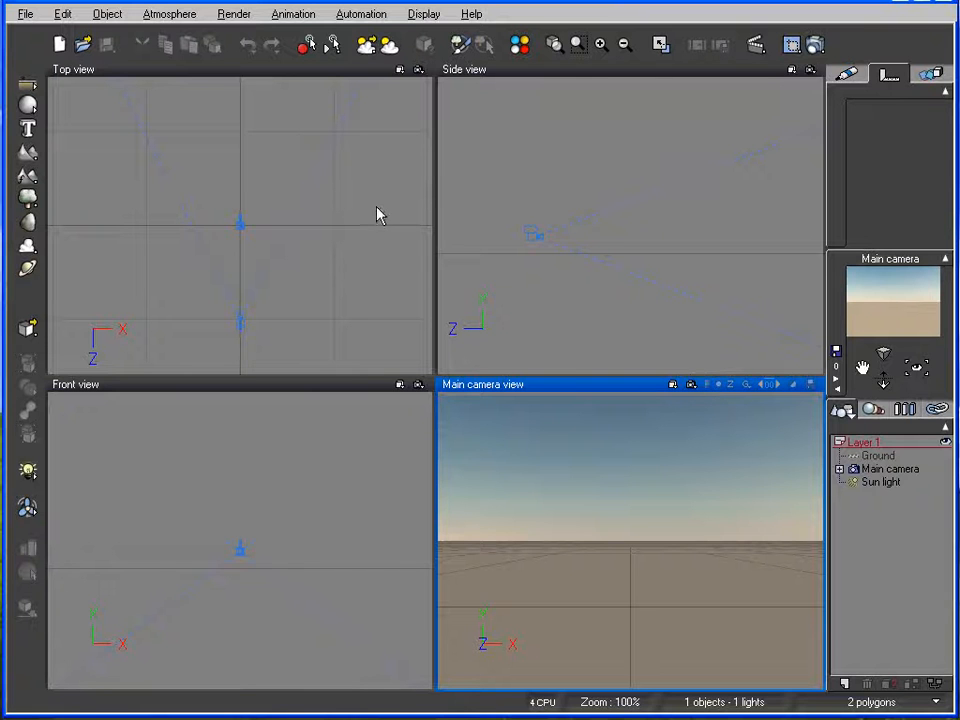
Step: Open the main camera's advanced options, review the available lens and film settings, and close them
click(869, 476)
right_click(869, 478)
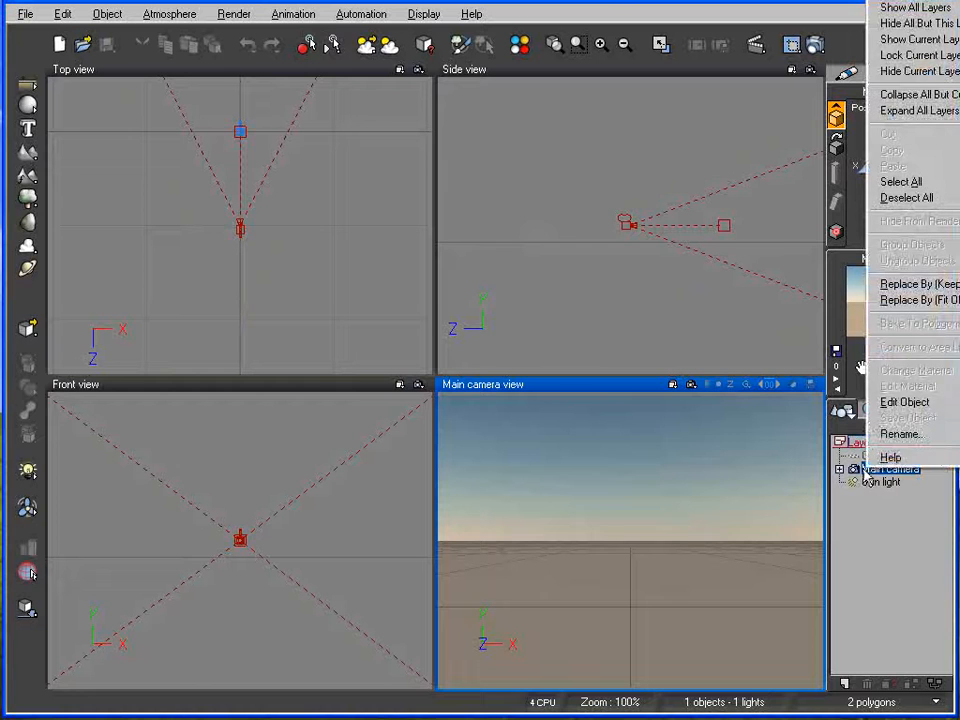
click(880, 402)
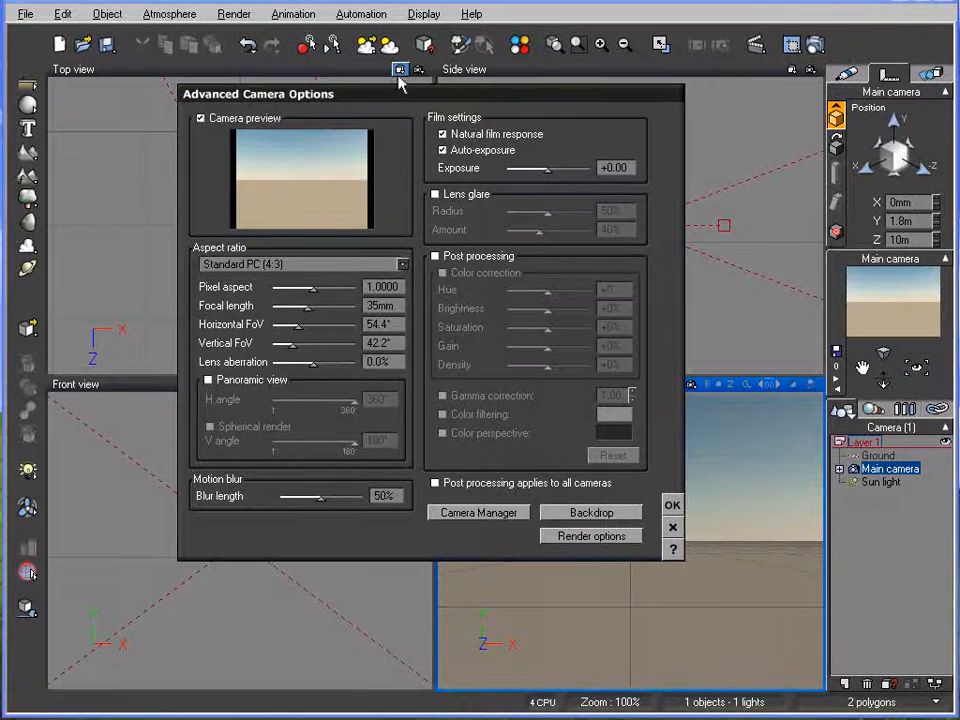
click(671, 507)
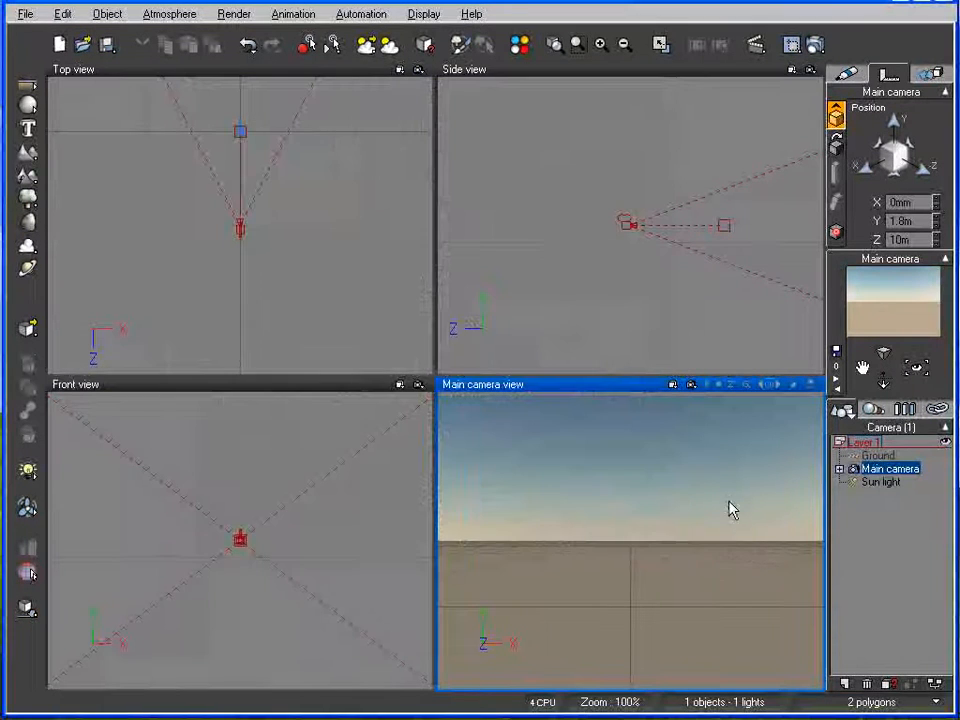
Step: Create a cube resting on the ground in front of the camera at about Z -7.9 m, and raise the camera to about 2.39 m
click(27, 102)
click(91, 113)
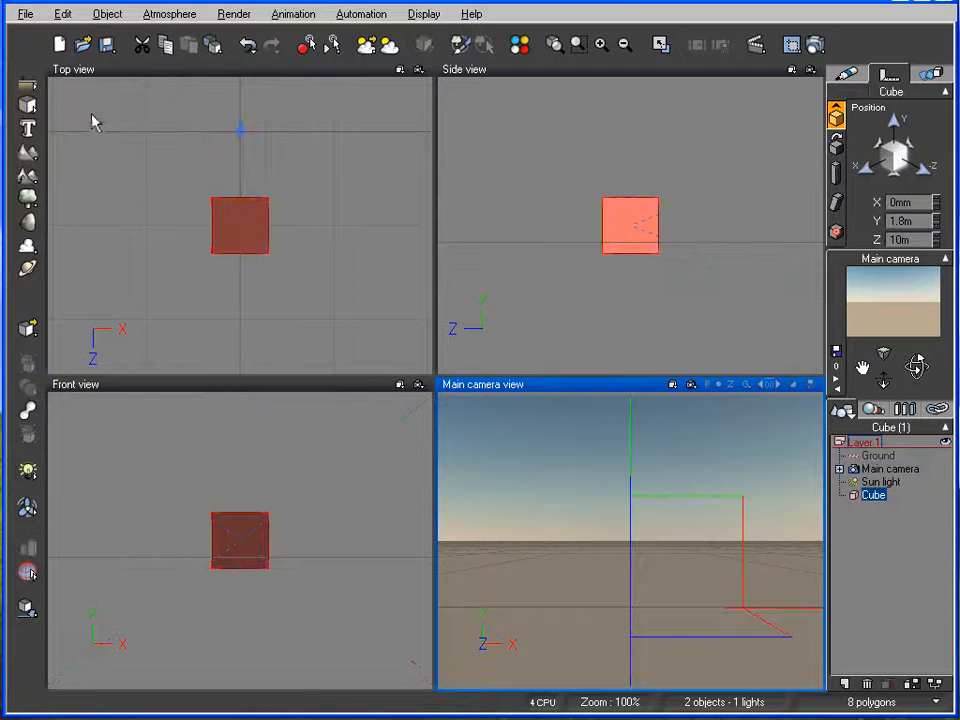
drag(636, 232, 802, 217)
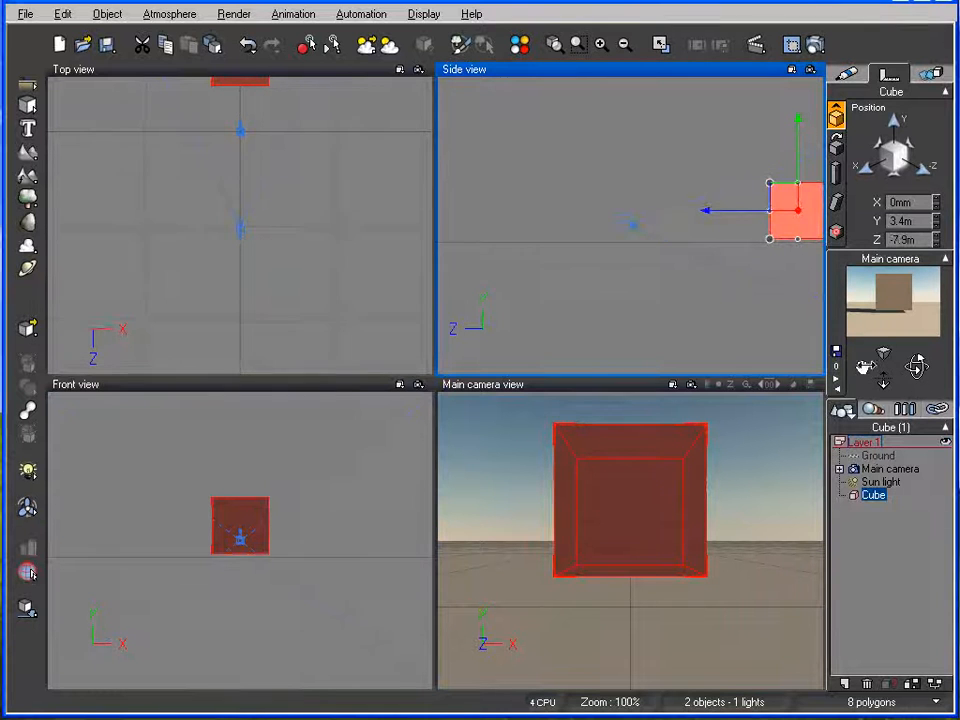
click(24, 613)
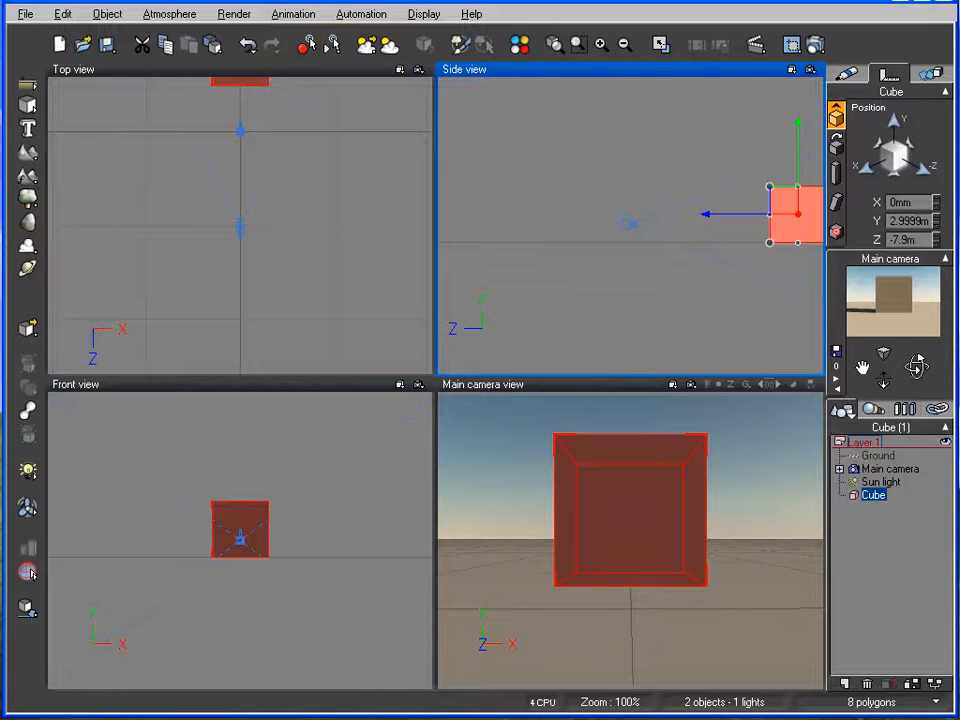
drag(878, 380, 878, 360)
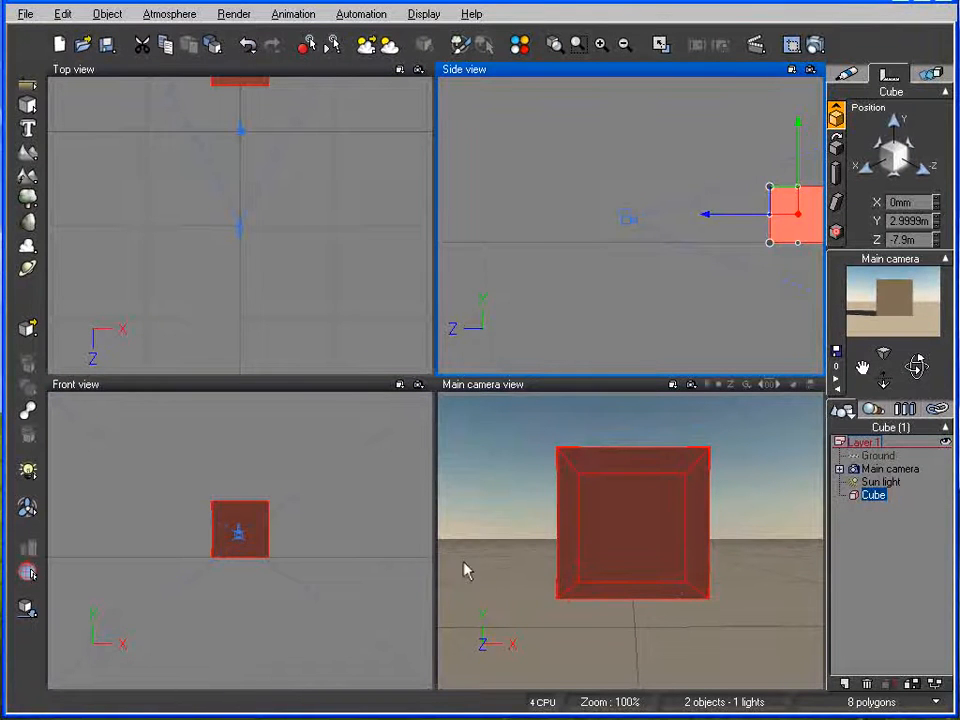
Step: Apply the CheckerBoard material from the Basic collection to the cube
click(836, 231)
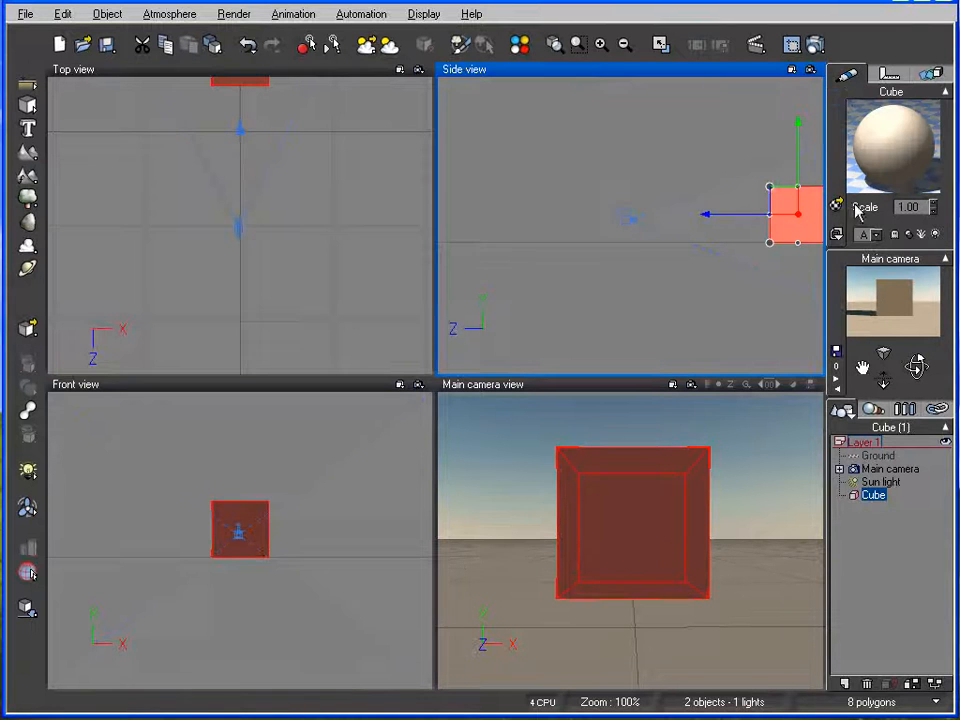
right_click(867, 128)
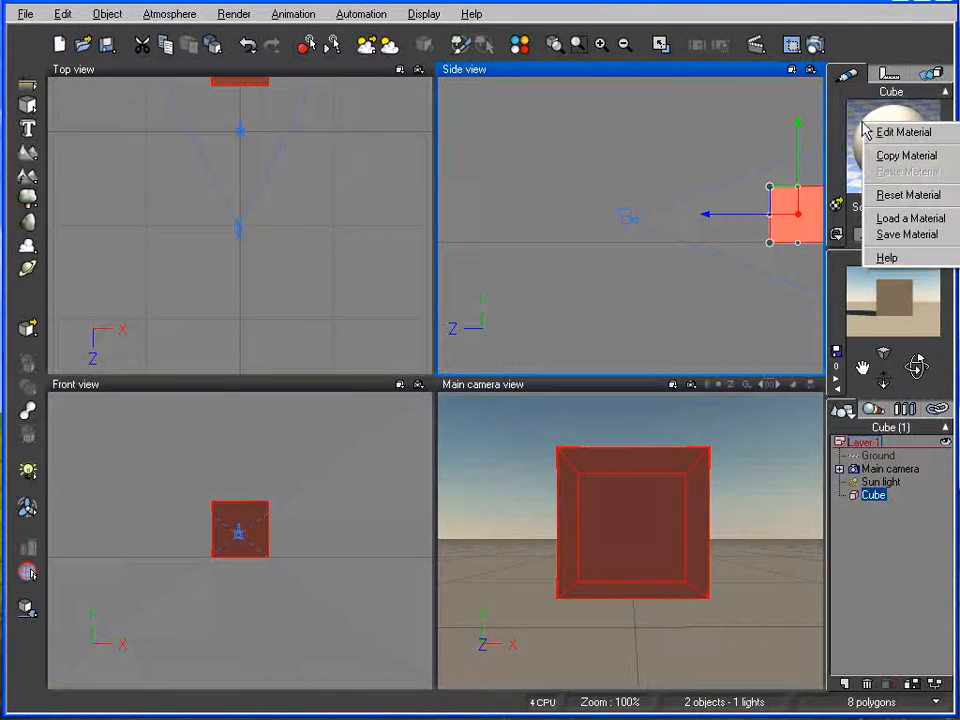
click(897, 220)
click(323, 267)
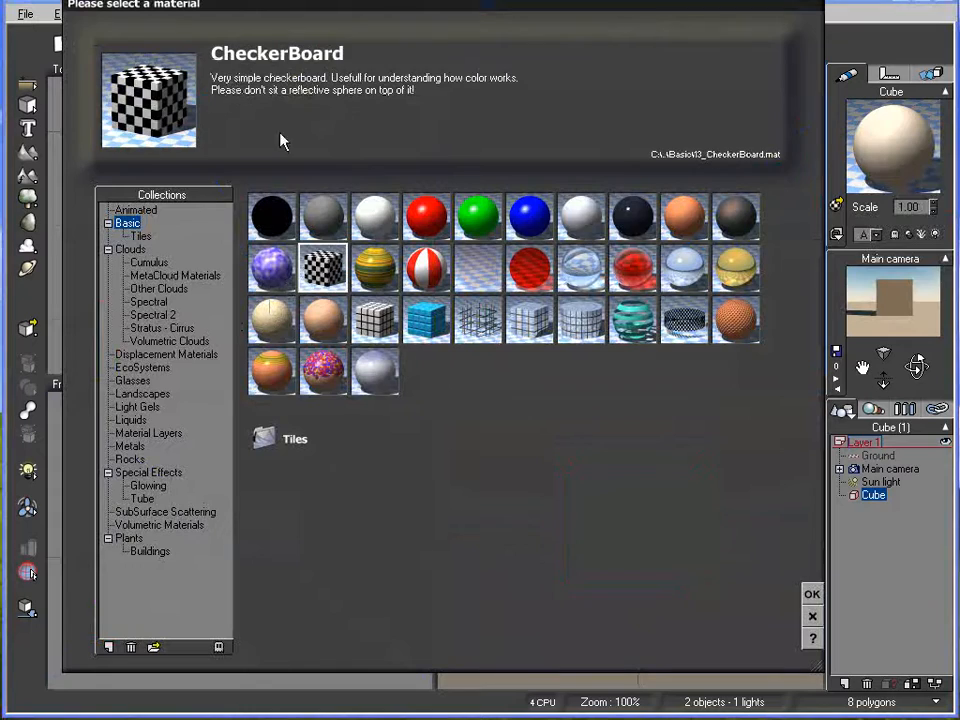
drag(287, 12, 326, 36)
click(849, 616)
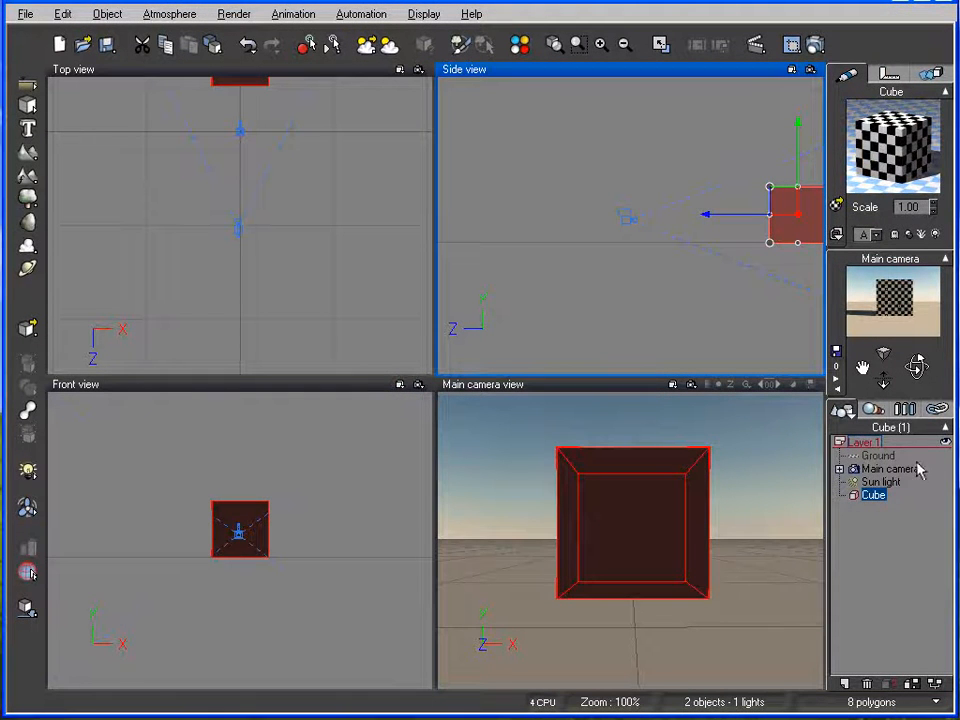
Step: Set the main camera's lens aberration to about -73.3%
click(868, 471)
right_click(870, 470)
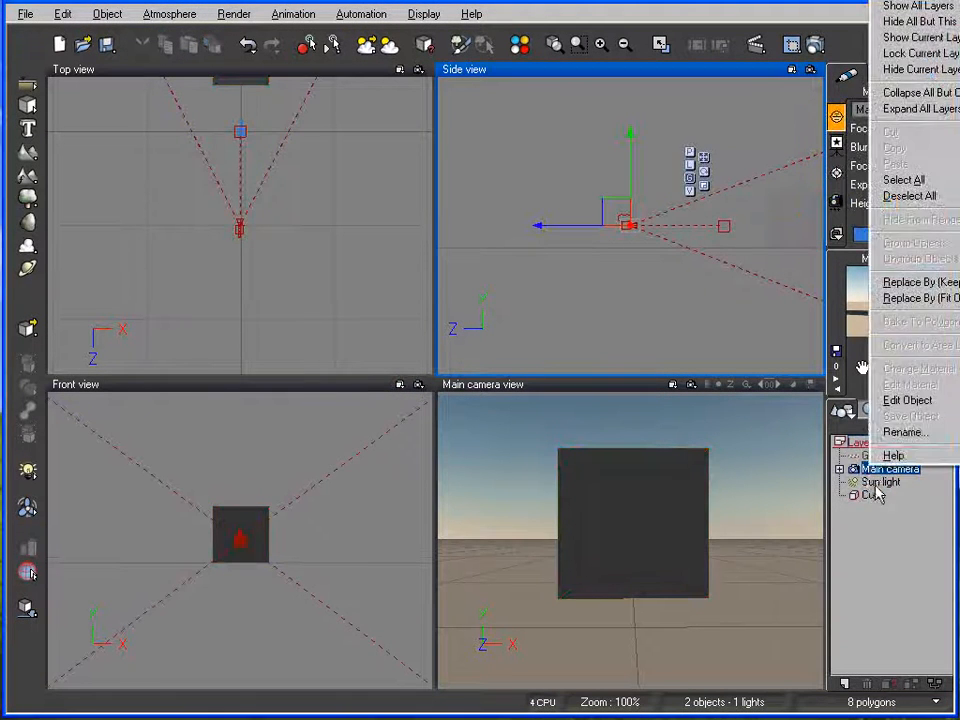
click(905, 400)
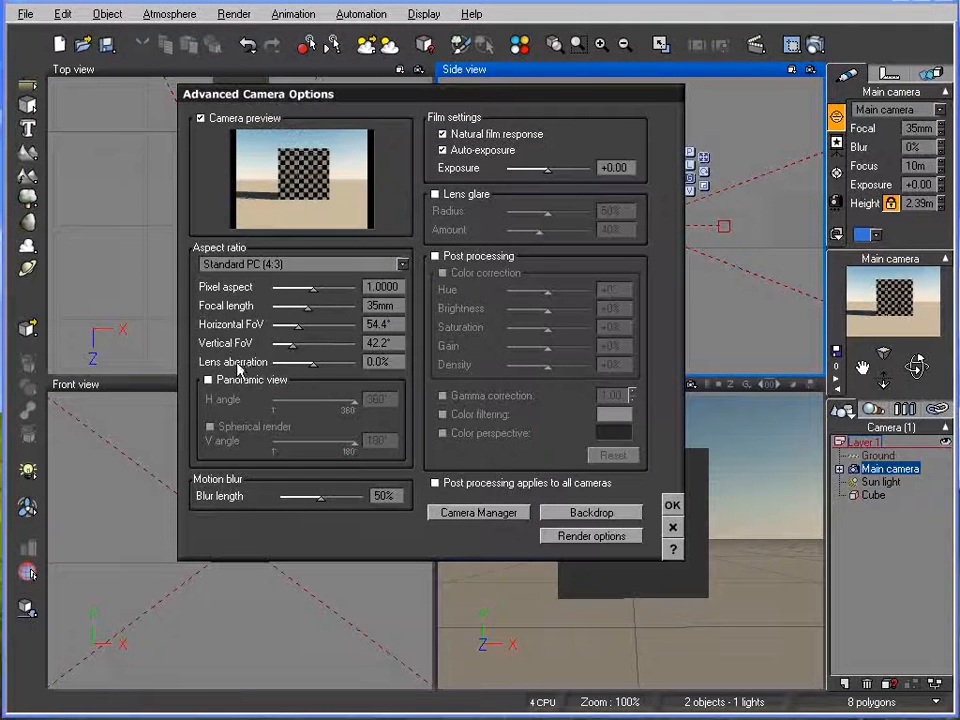
drag(313, 363, 288, 366)
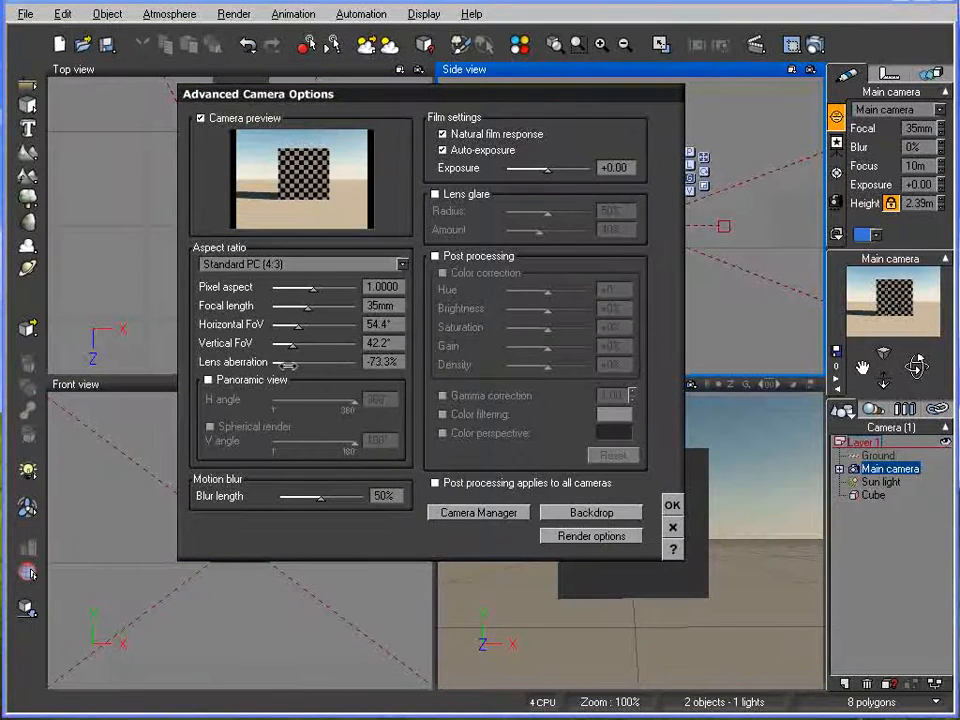
click(671, 505)
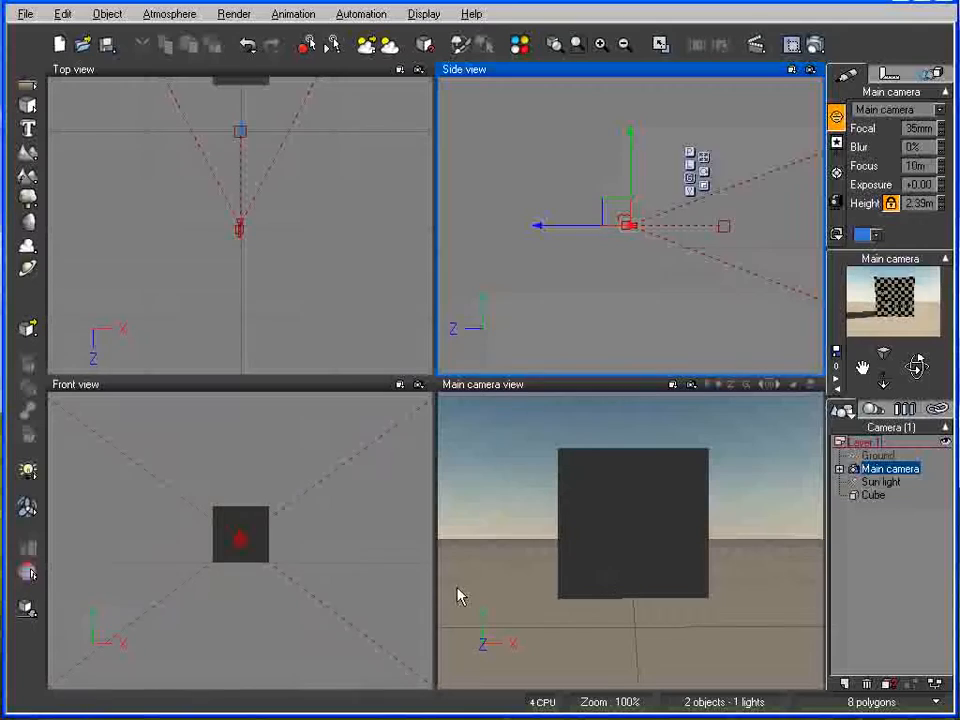
Step: Configure the render options for Final quality, rendering to screen at 640x480
click(815, 45)
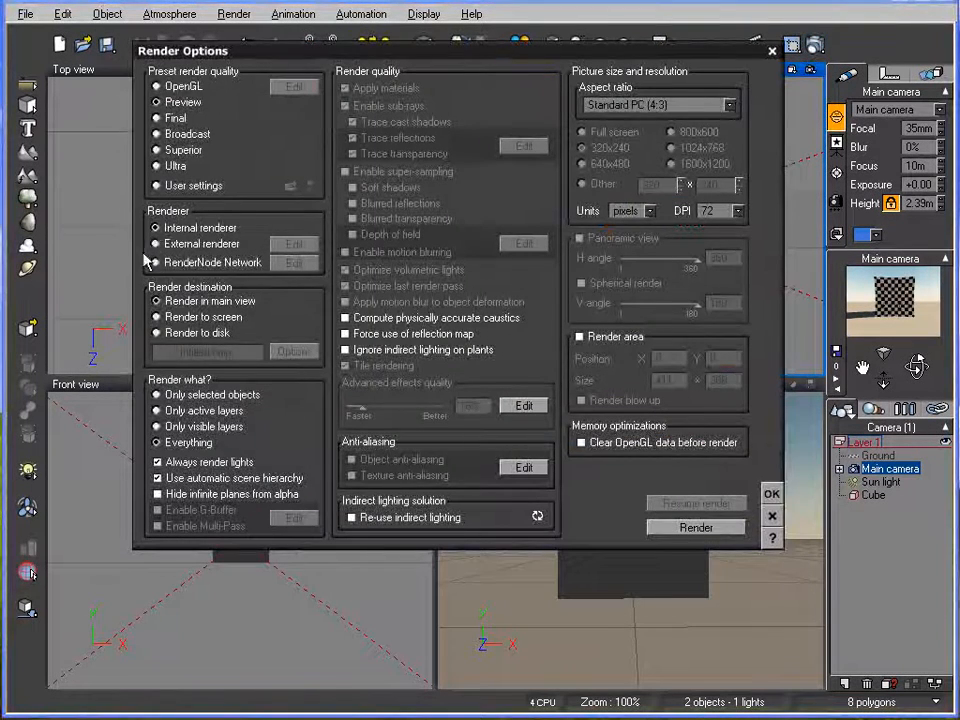
click(156, 316)
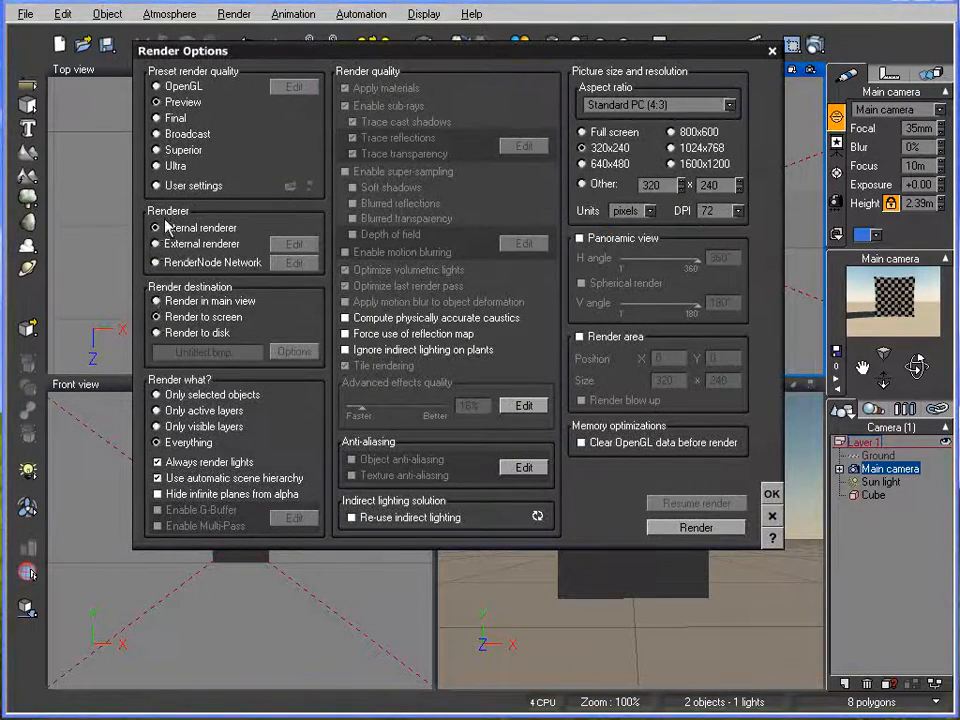
click(156, 118)
click(582, 164)
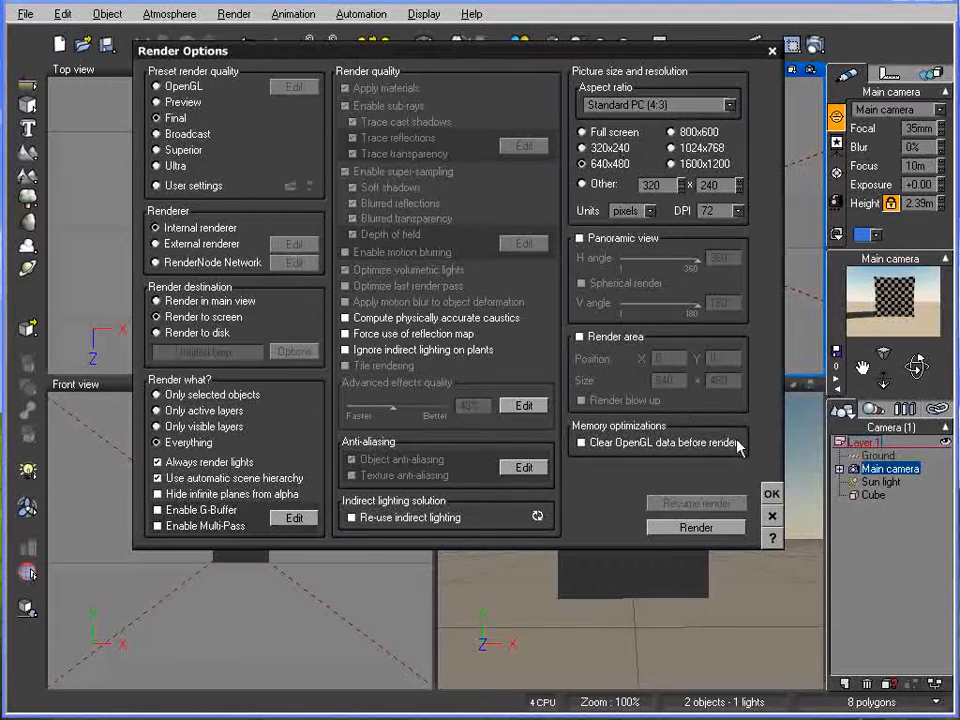
click(768, 493)
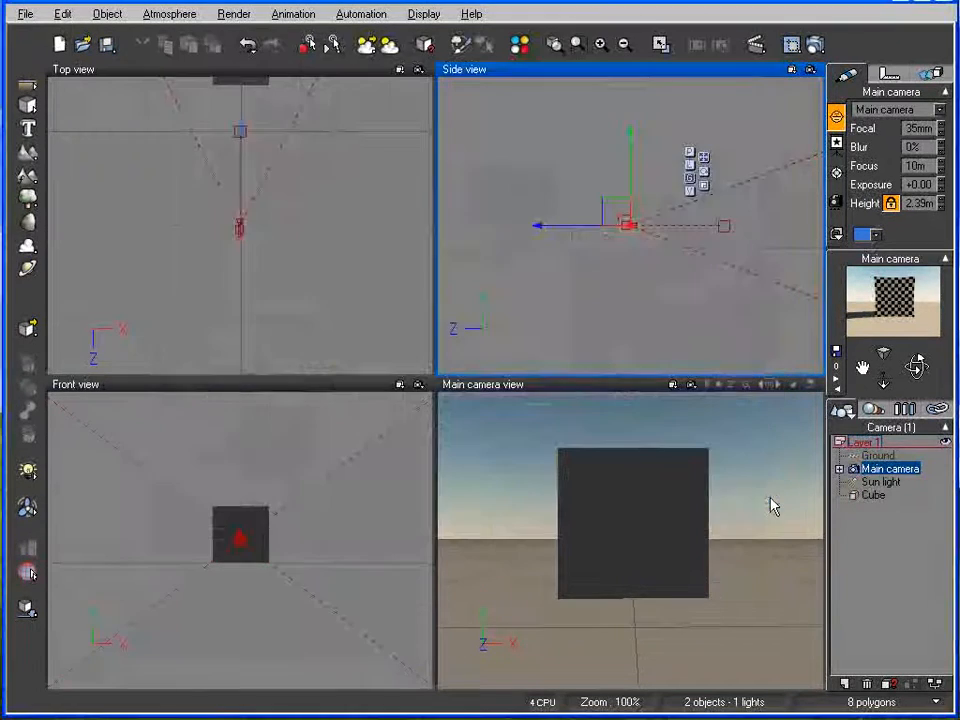
Step: Render the scene, accept the post-render options, examine the checkered cube's distortion, and close the render display
click(815, 44)
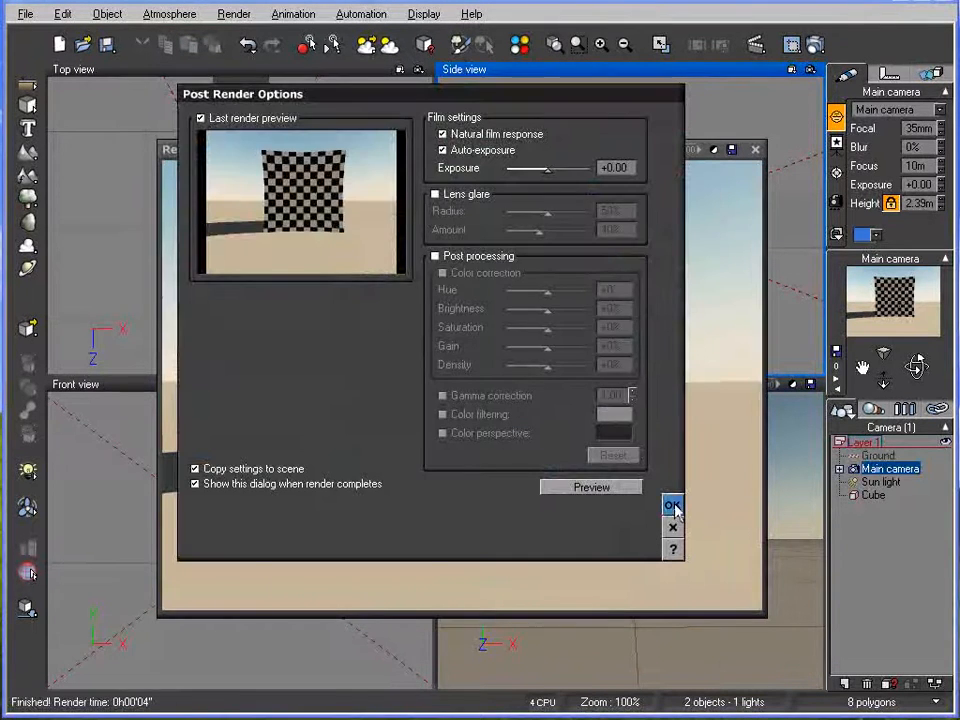
click(672, 507)
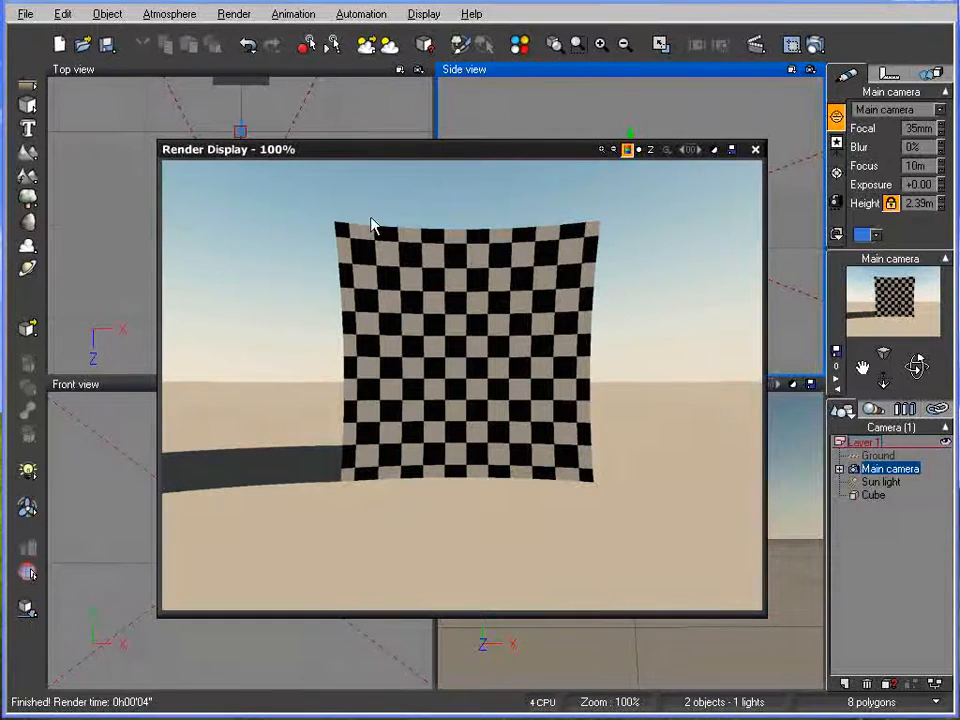
right_click(475, 356)
right_click(703, 462)
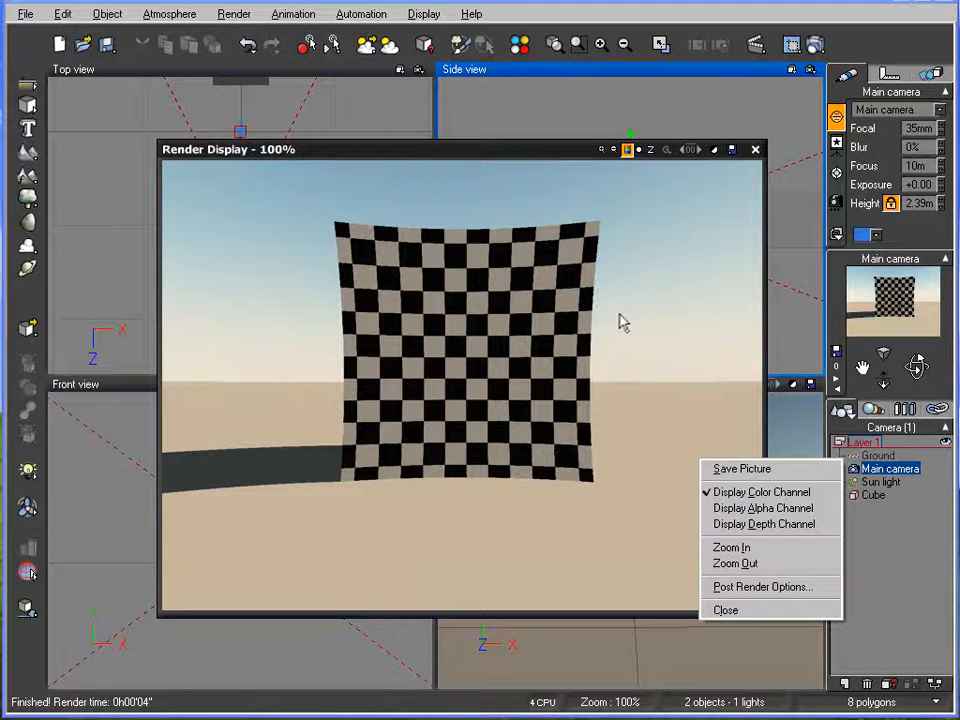
click(610, 662)
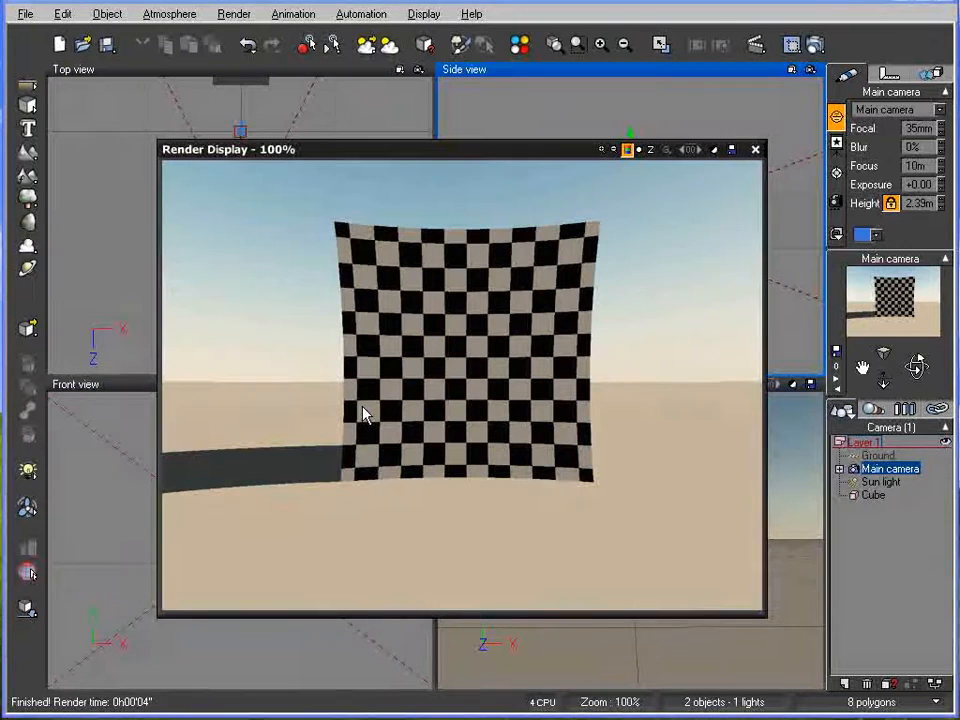
click(755, 149)
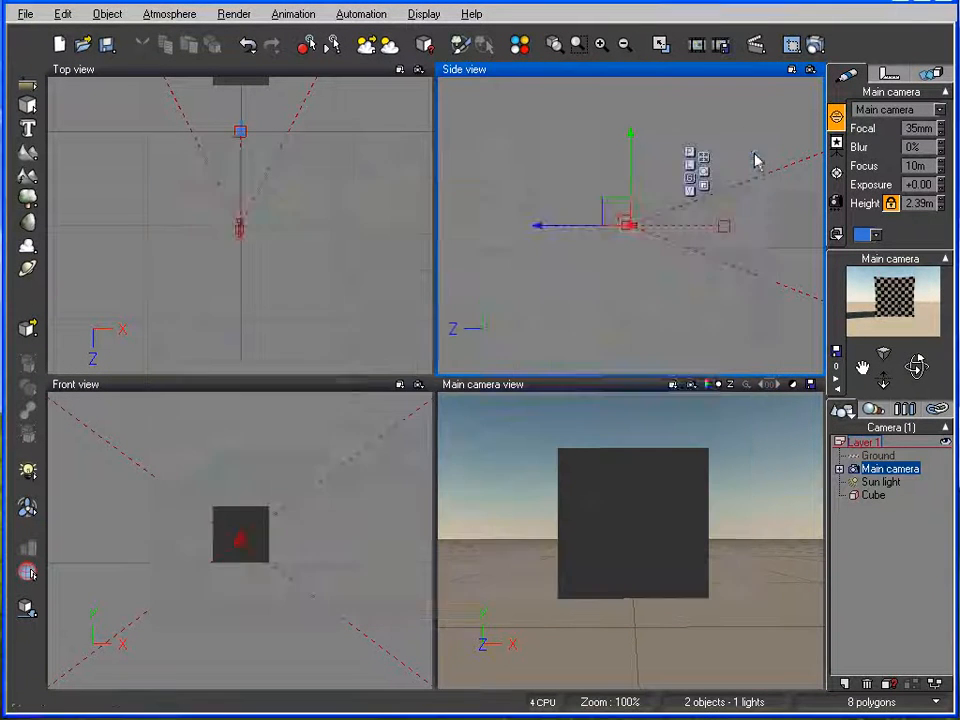
Step: Set the main camera's lens aberration to about 86.7%
right_click(846, 468)
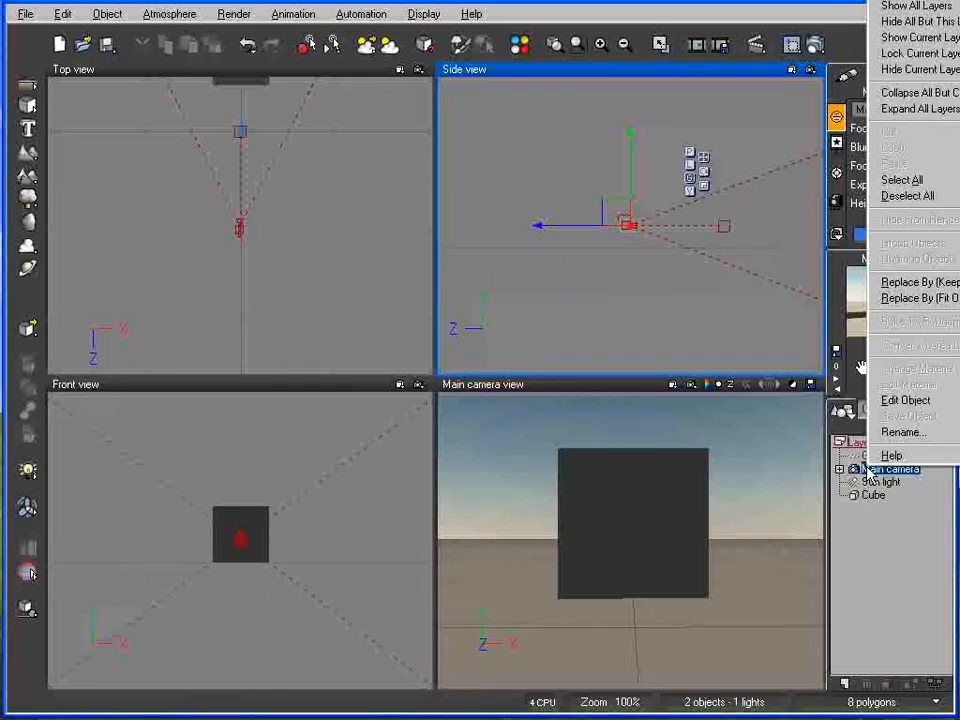
click(893, 400)
drag(290, 362, 351, 366)
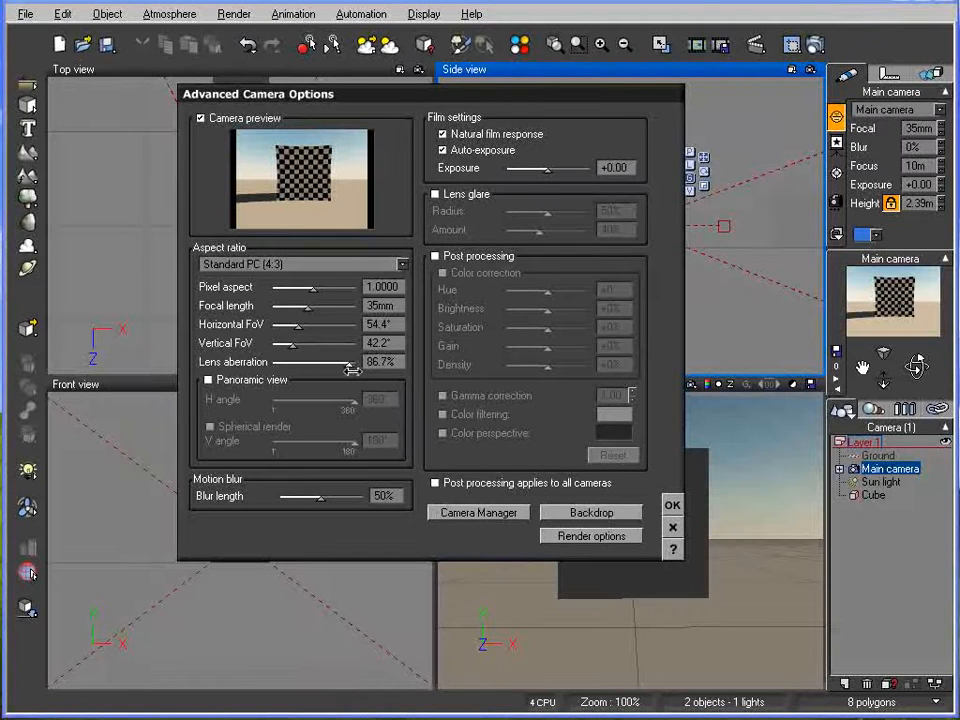
click(672, 505)
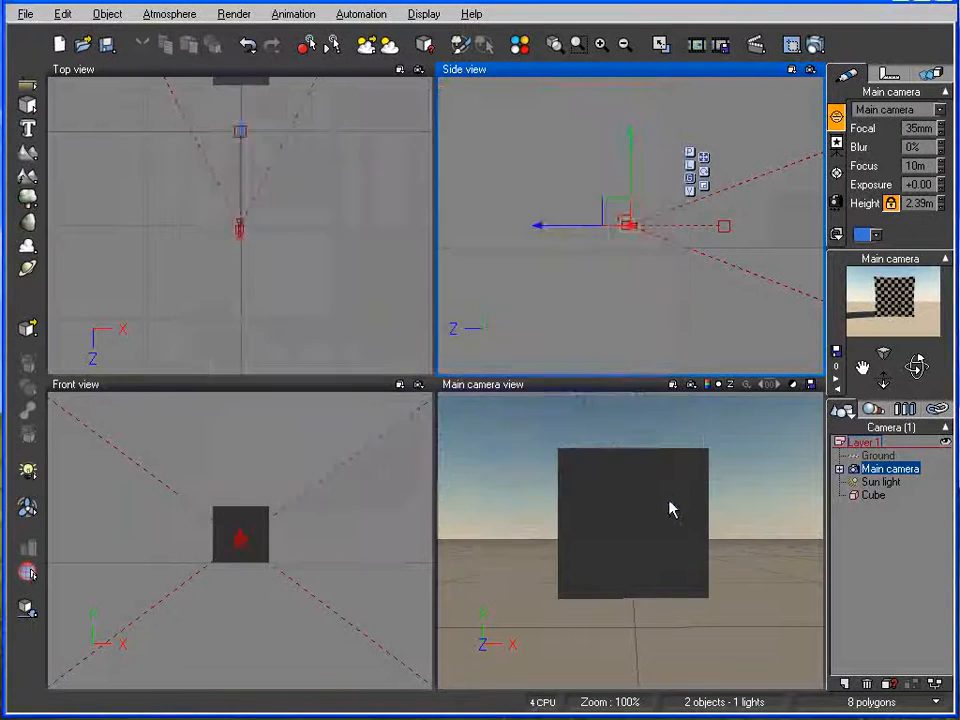
Step: Render the scene again with the positive lens aberration, examine how the cube's edges curve, and close the render display
click(791, 44)
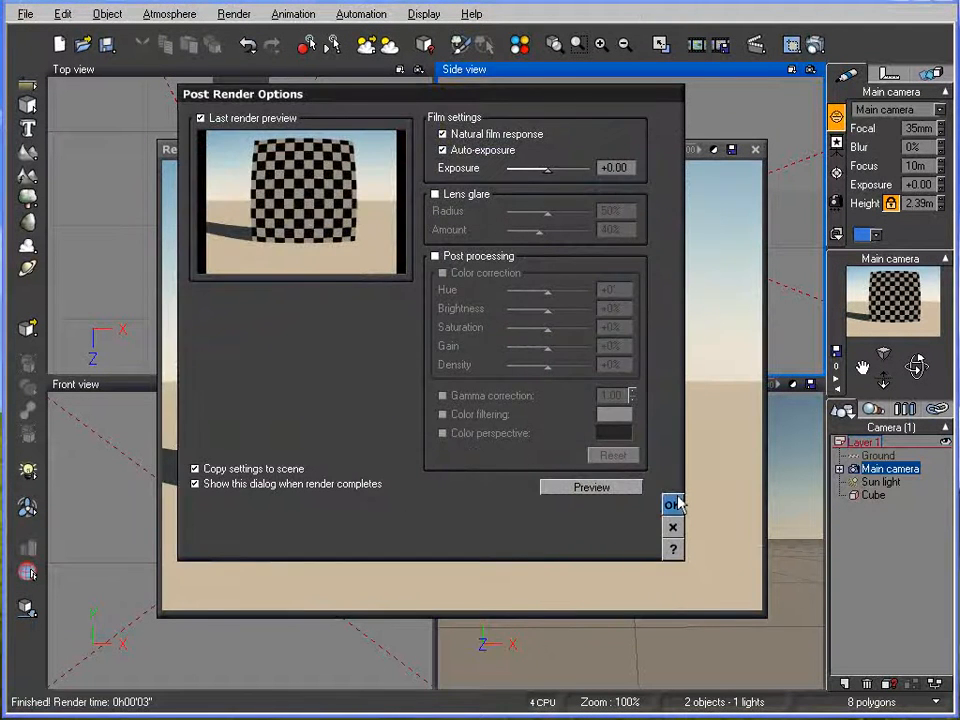
click(672, 504)
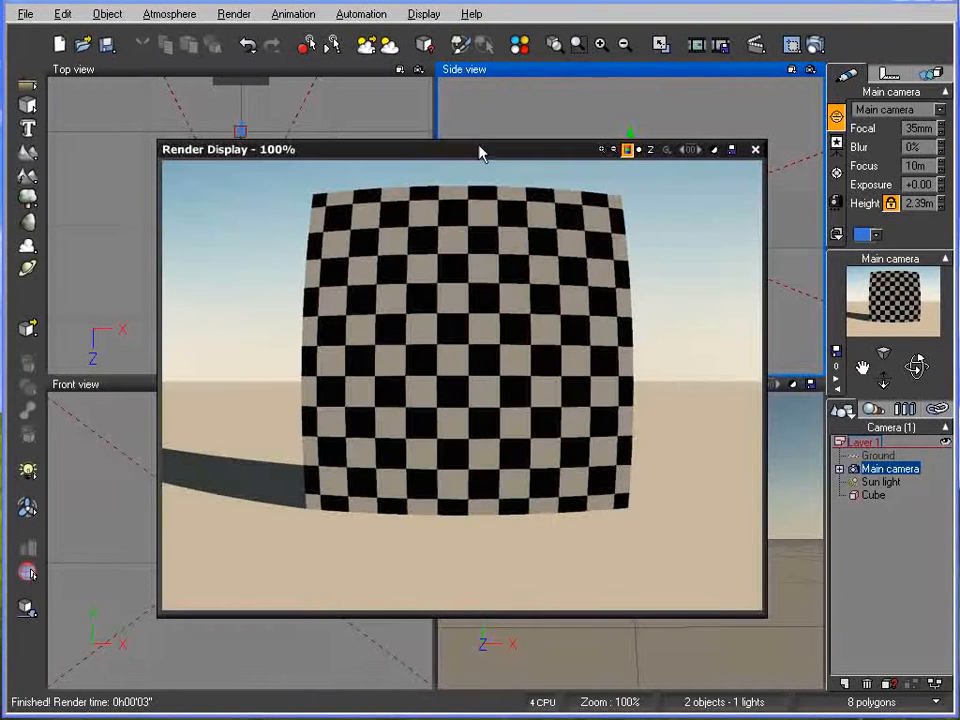
drag(480, 152, 480, 137)
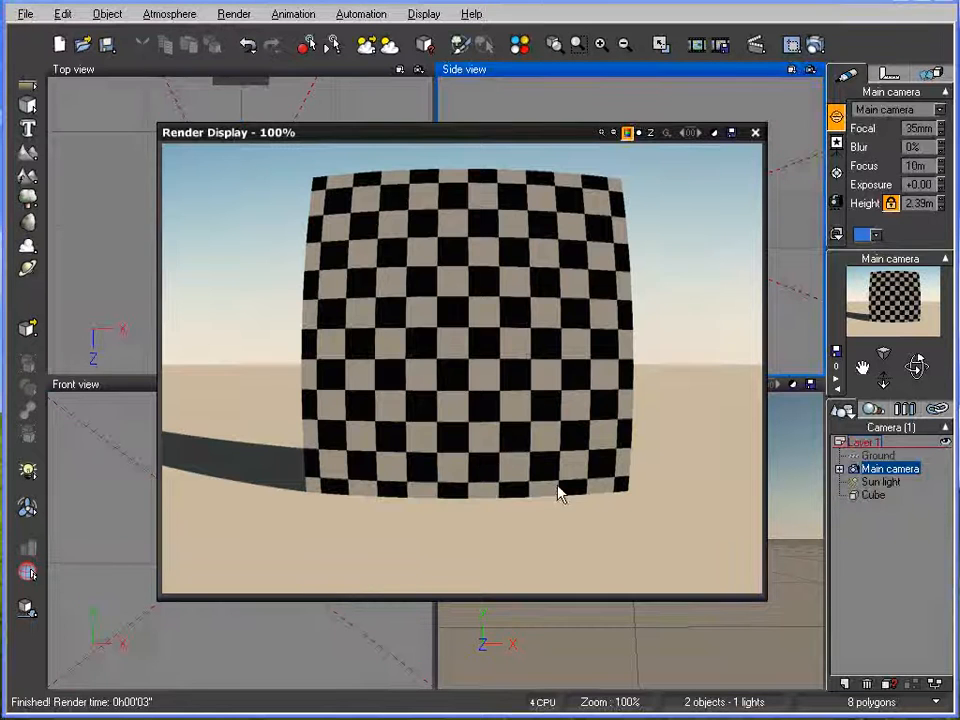
click(755, 133)
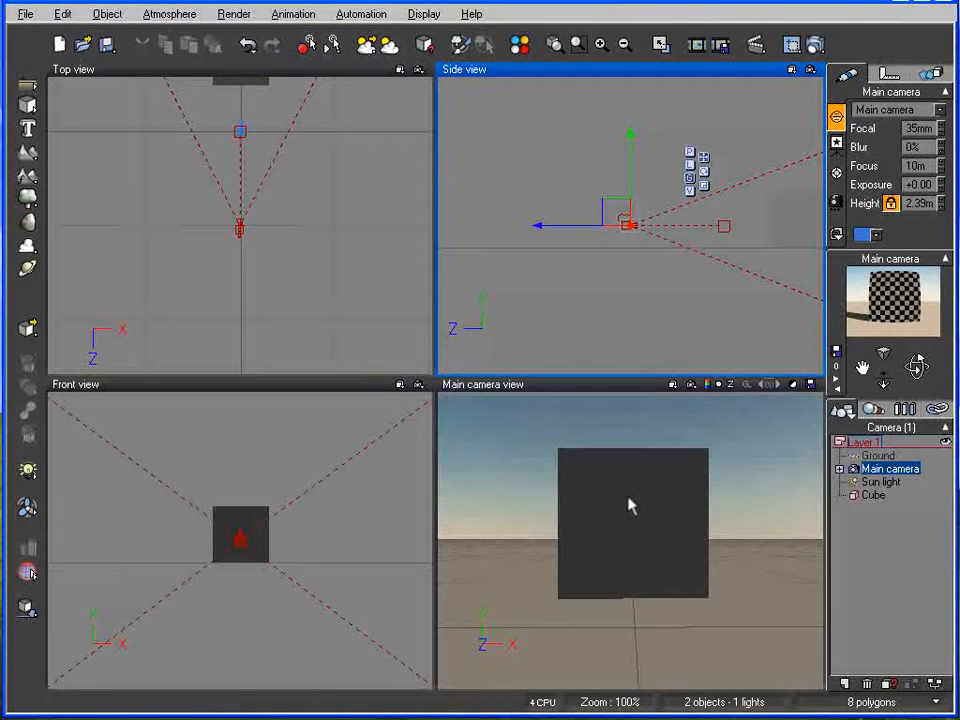
Step: Load the Sunny Seaside atmosphere from the Spectral Sunshine collection into the scene
click(169, 14)
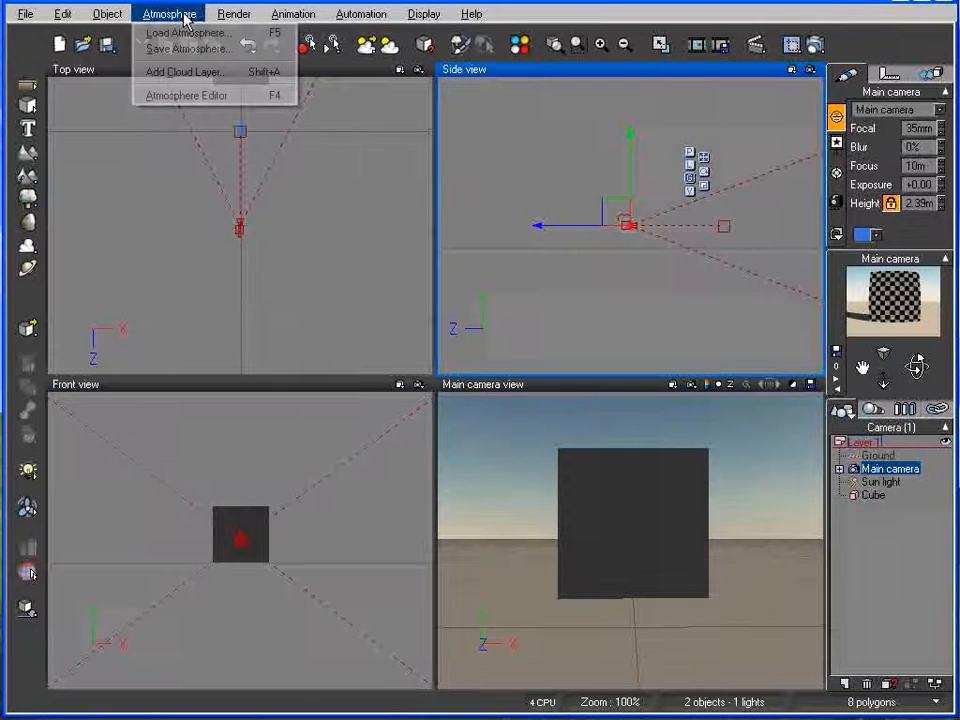
click(176, 32)
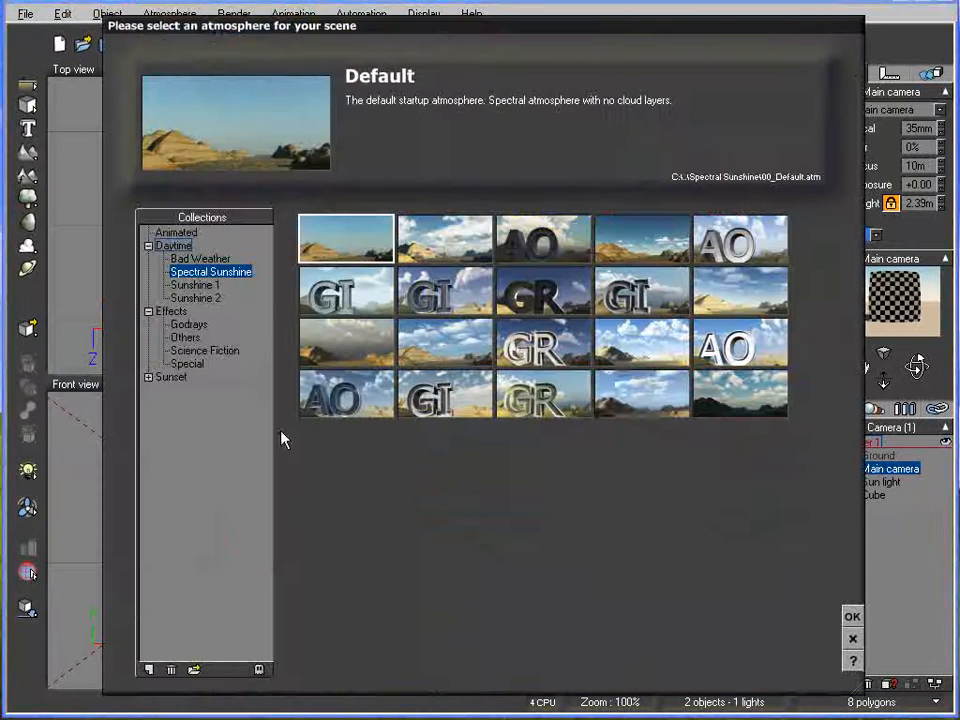
click(735, 300)
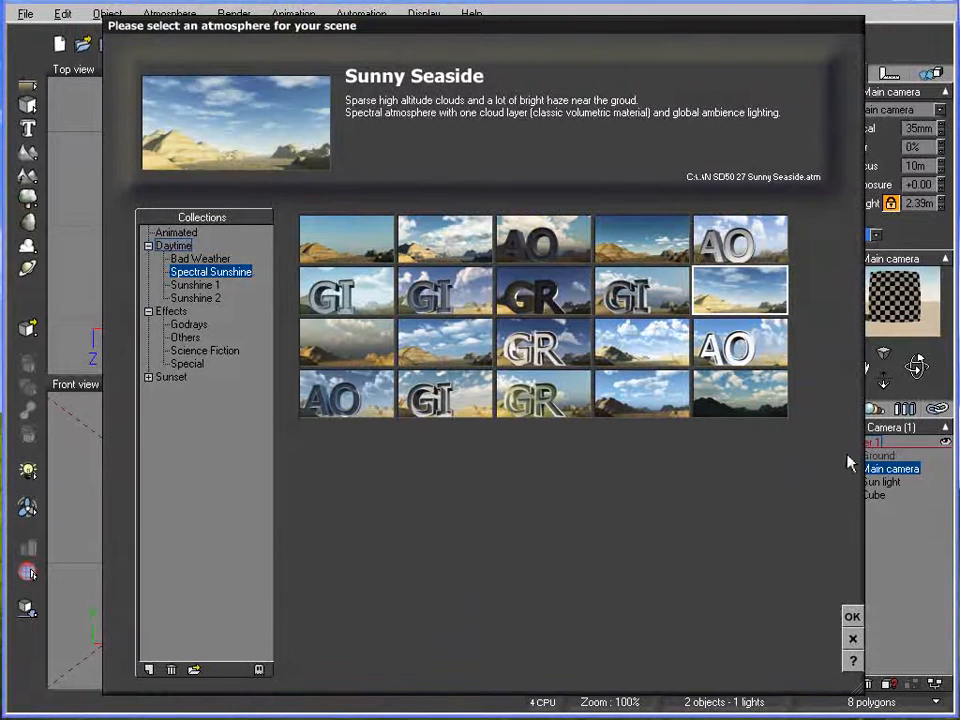
click(852, 616)
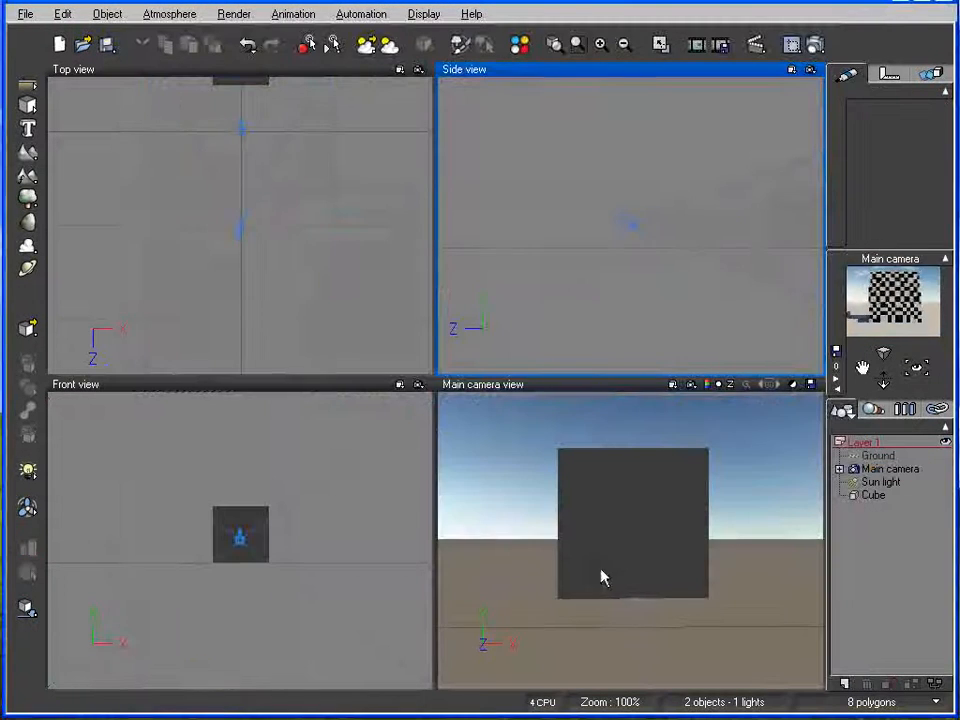
Step: Cut the checkered cube from the scene, leaving only the ground, main camera and sun light
click(868, 498)
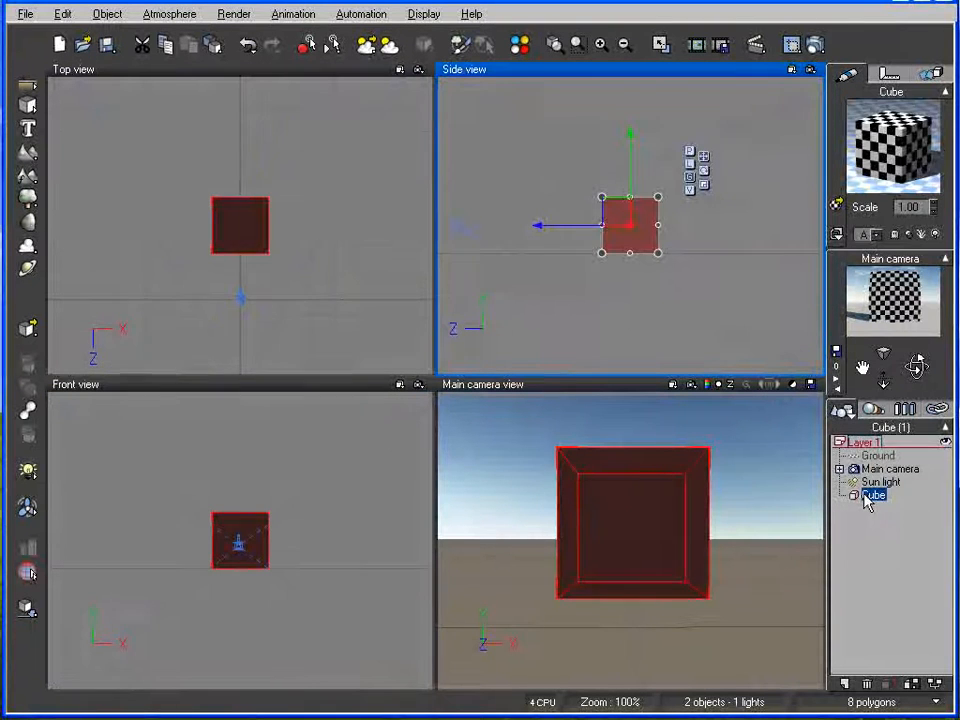
right_click(868, 497)
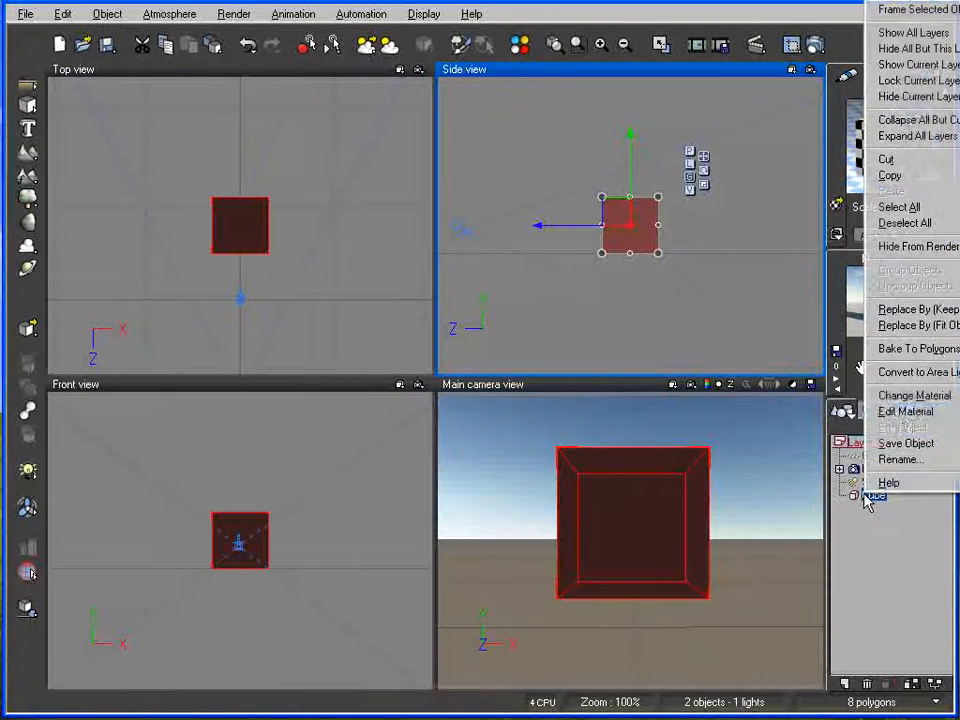
click(912, 160)
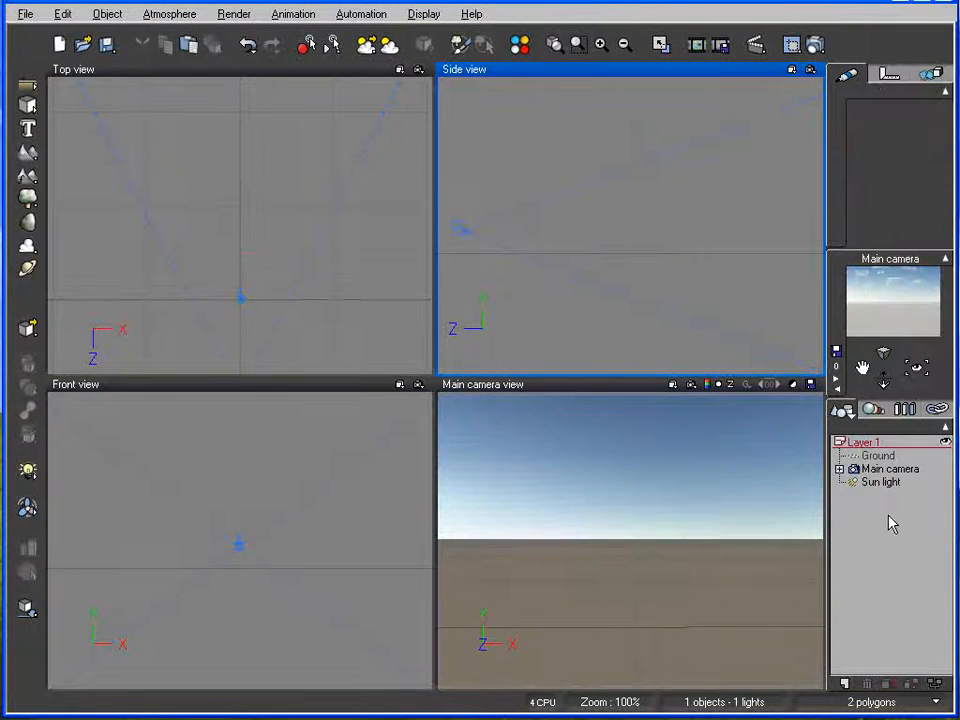
Step: Tilt the main camera up to fill the frame with cloudy sky and render the view, accepting the post-render options
click(900, 469)
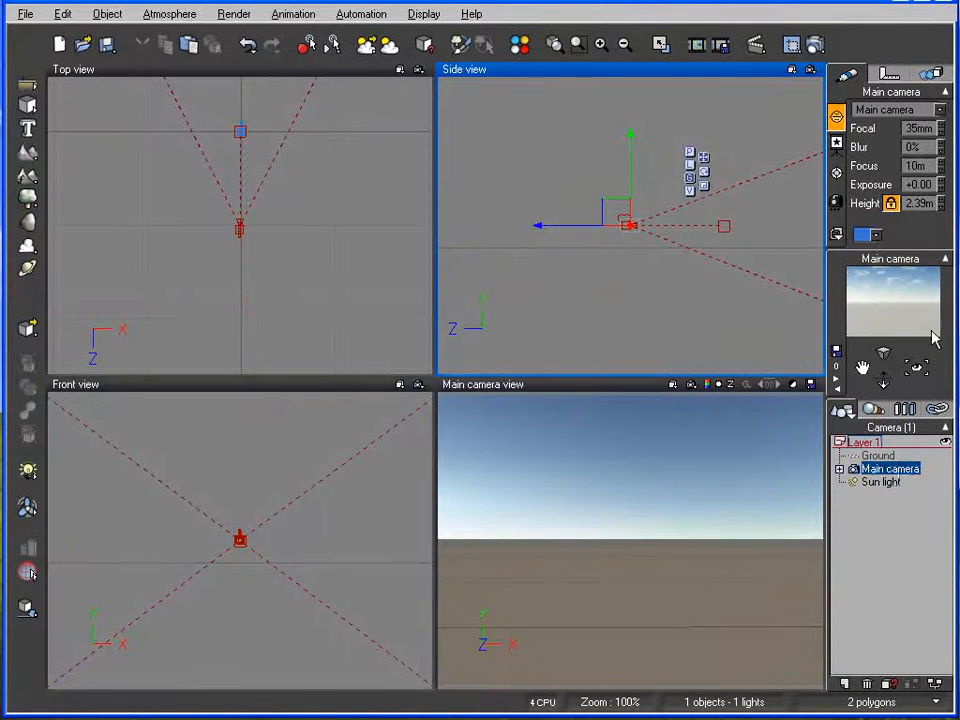
drag(917, 369, 917, 365)
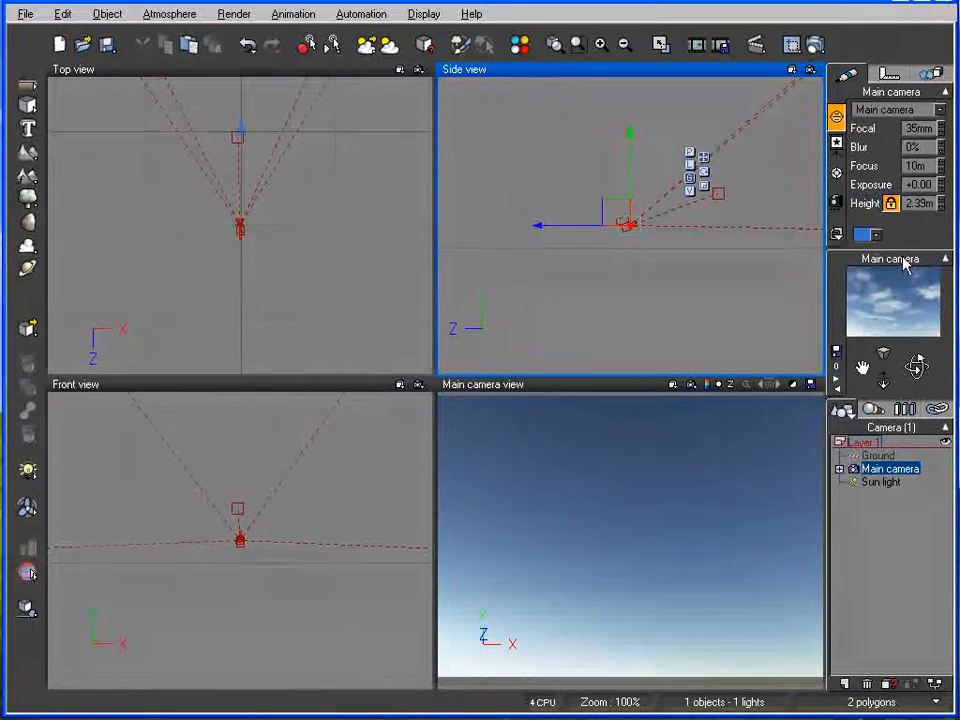
click(815, 45)
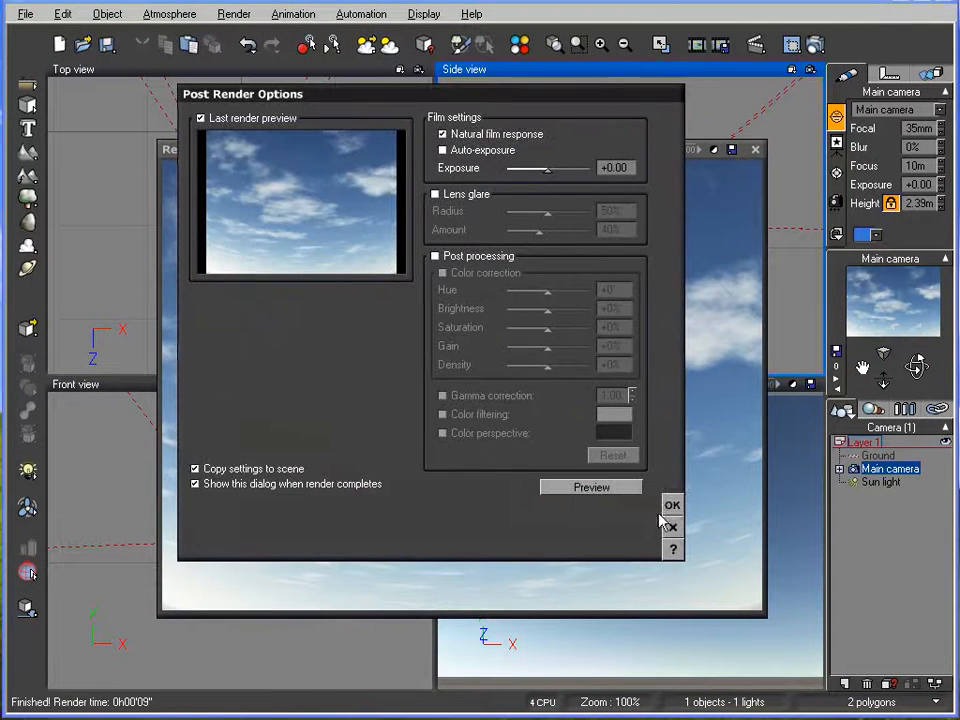
click(672, 505)
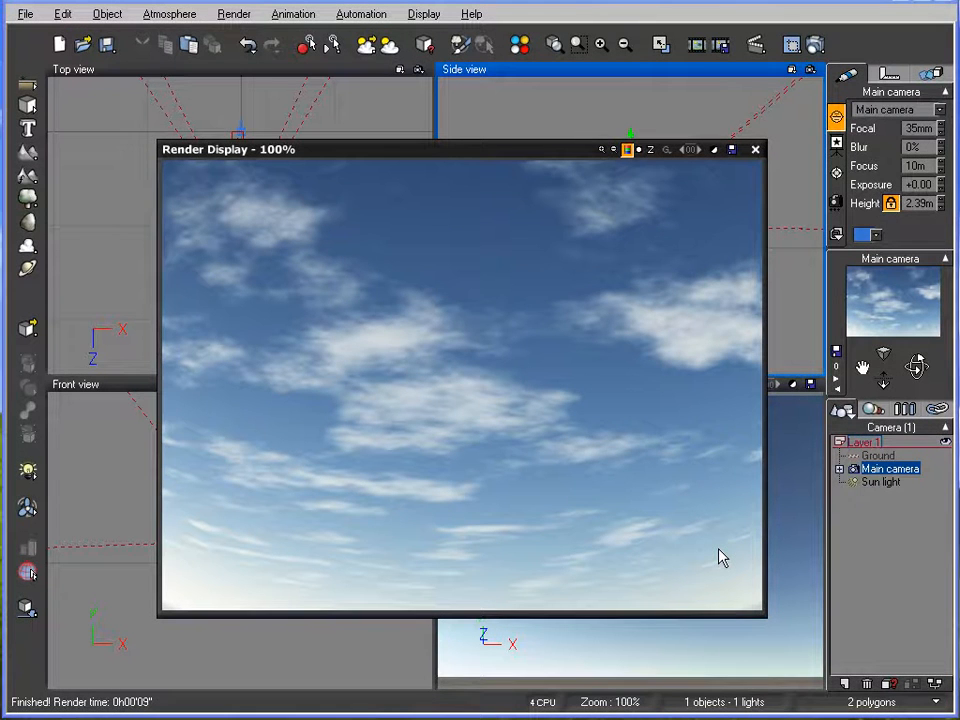
mouse_move(474, 154)
mouse_down()
mouse_move(474, 133)
mouse_move(465, 154)
mouse_up()
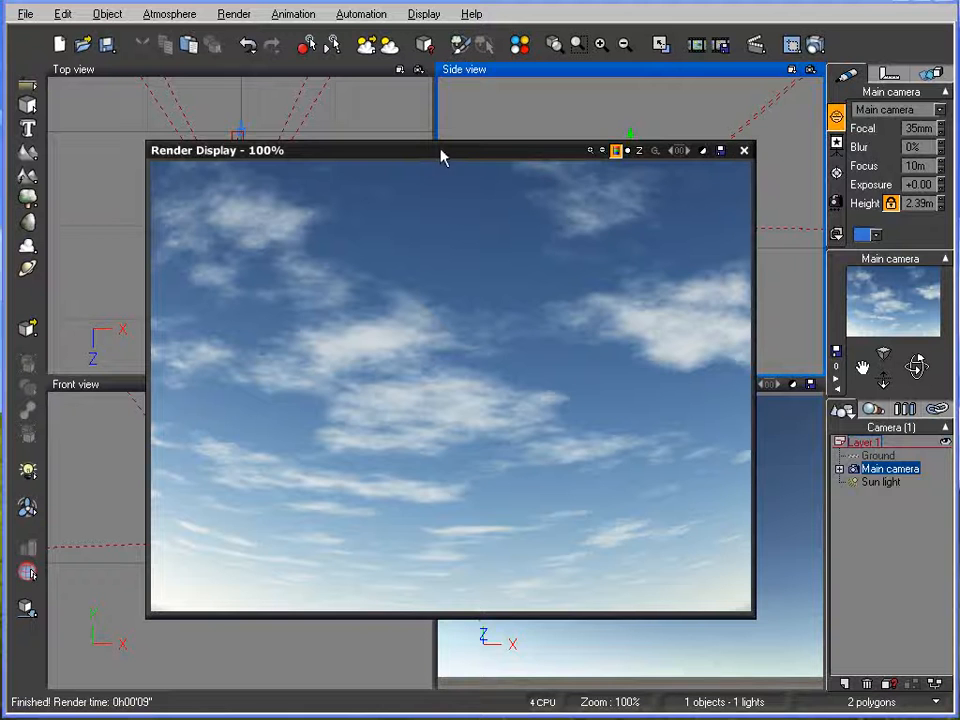
drag(465, 155, 471, 141)
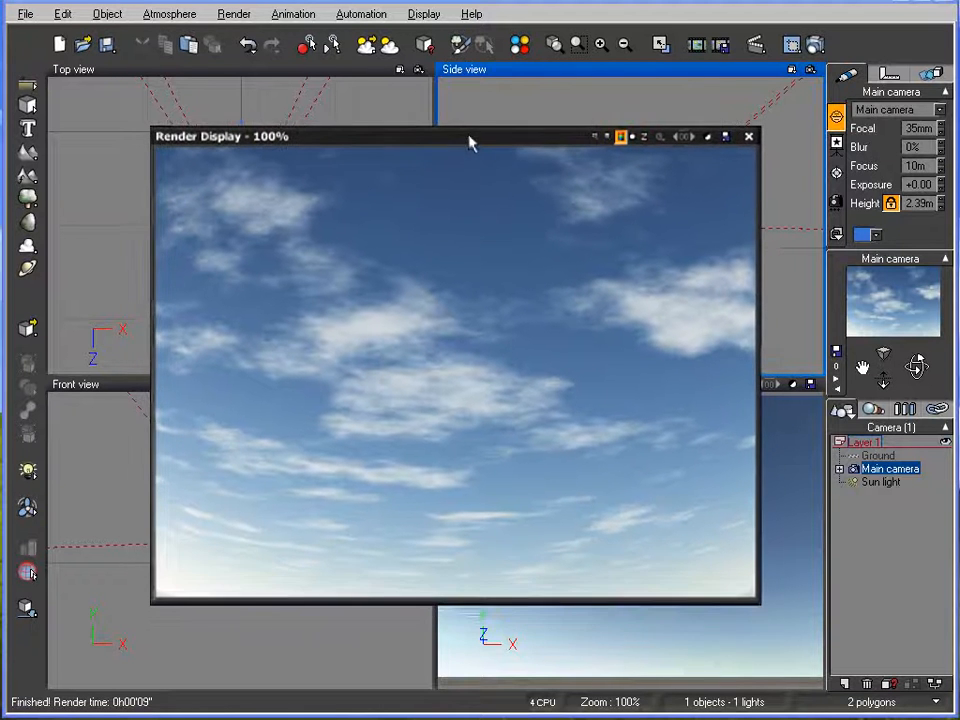